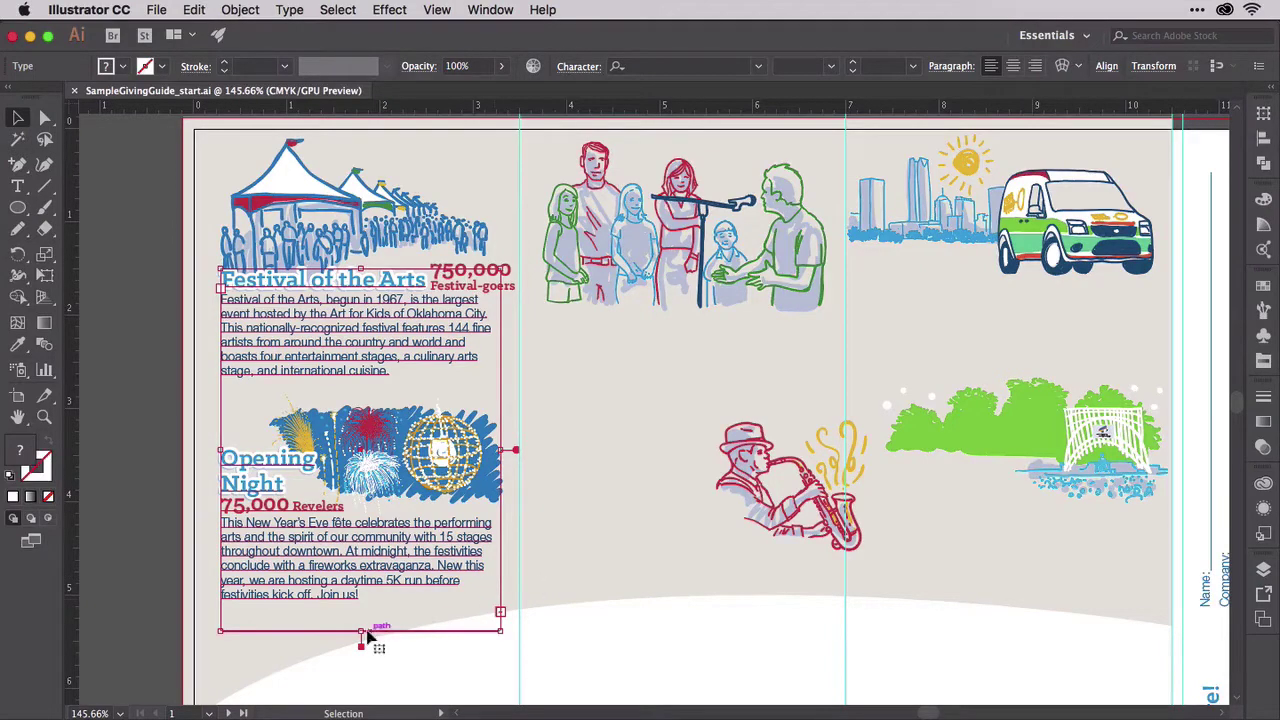
Step: Check the left frame's overset text, undo, draw an empty middle-column text area, then reselect the left frame
left_click_drag(363, 632, 366, 705)
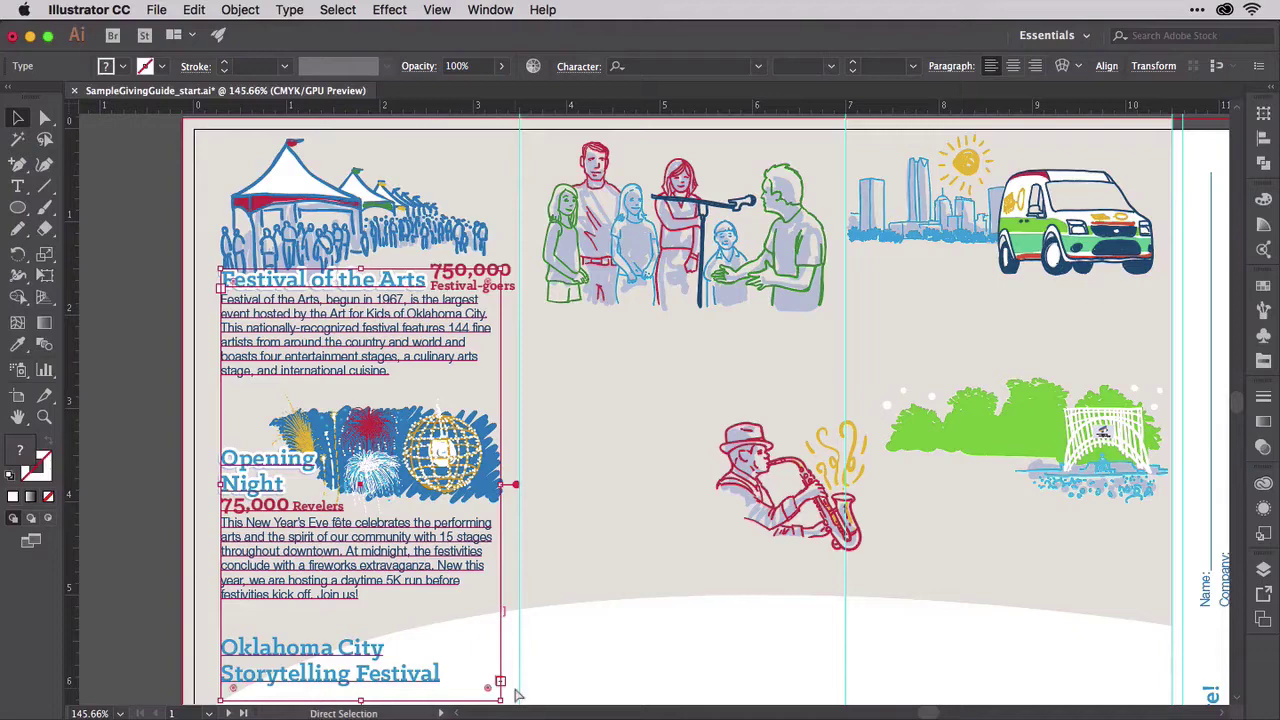
key("super+z")
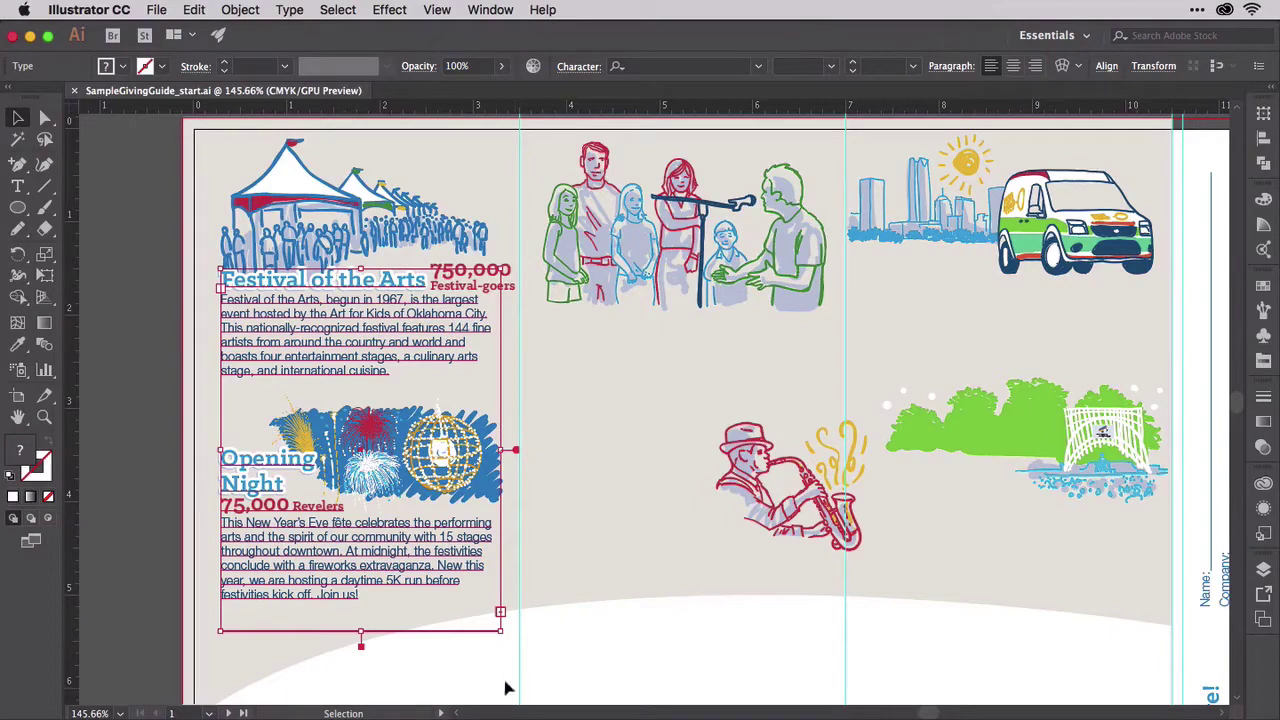
left_click(16, 189)
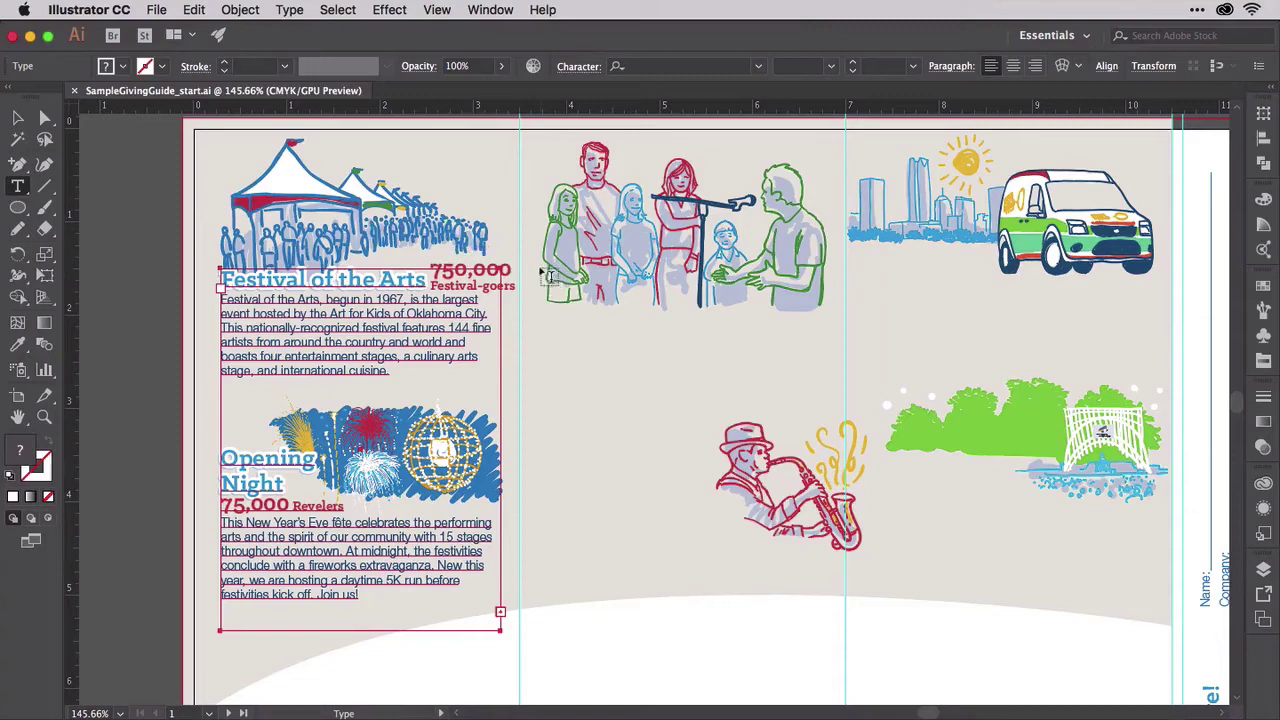
left_click_drag(536, 268, 837, 610)
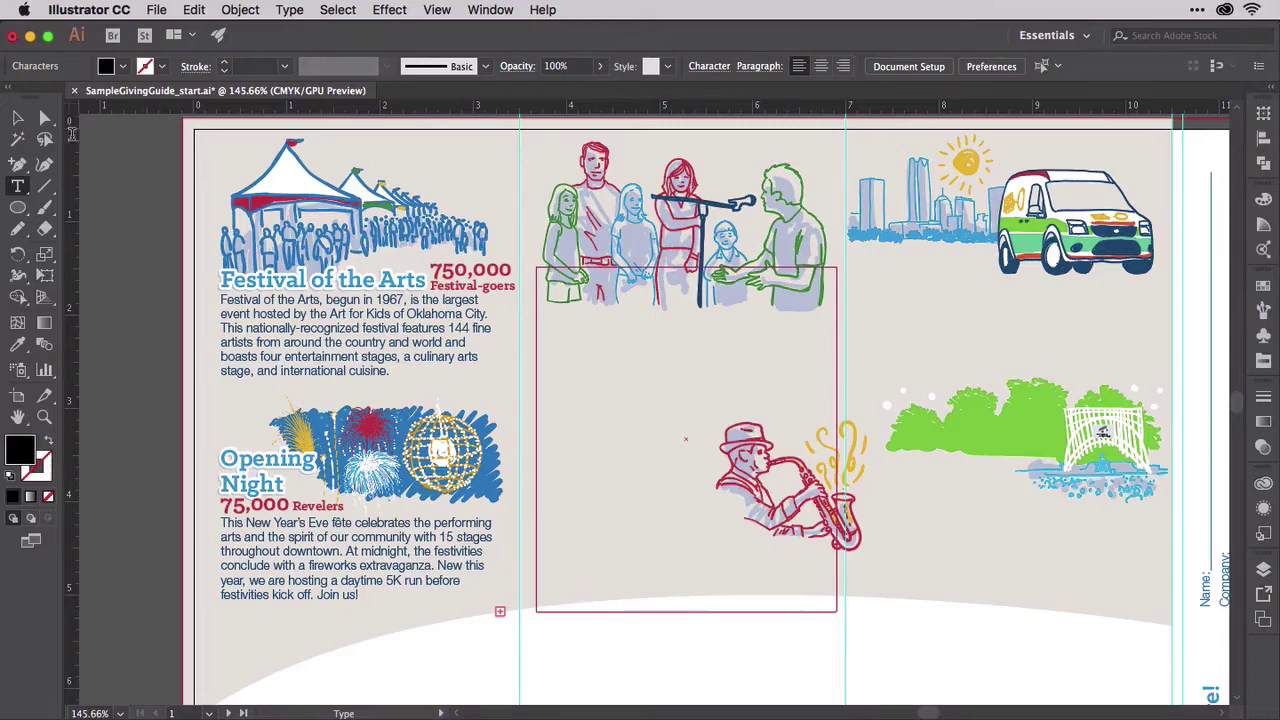
left_click(14, 119)
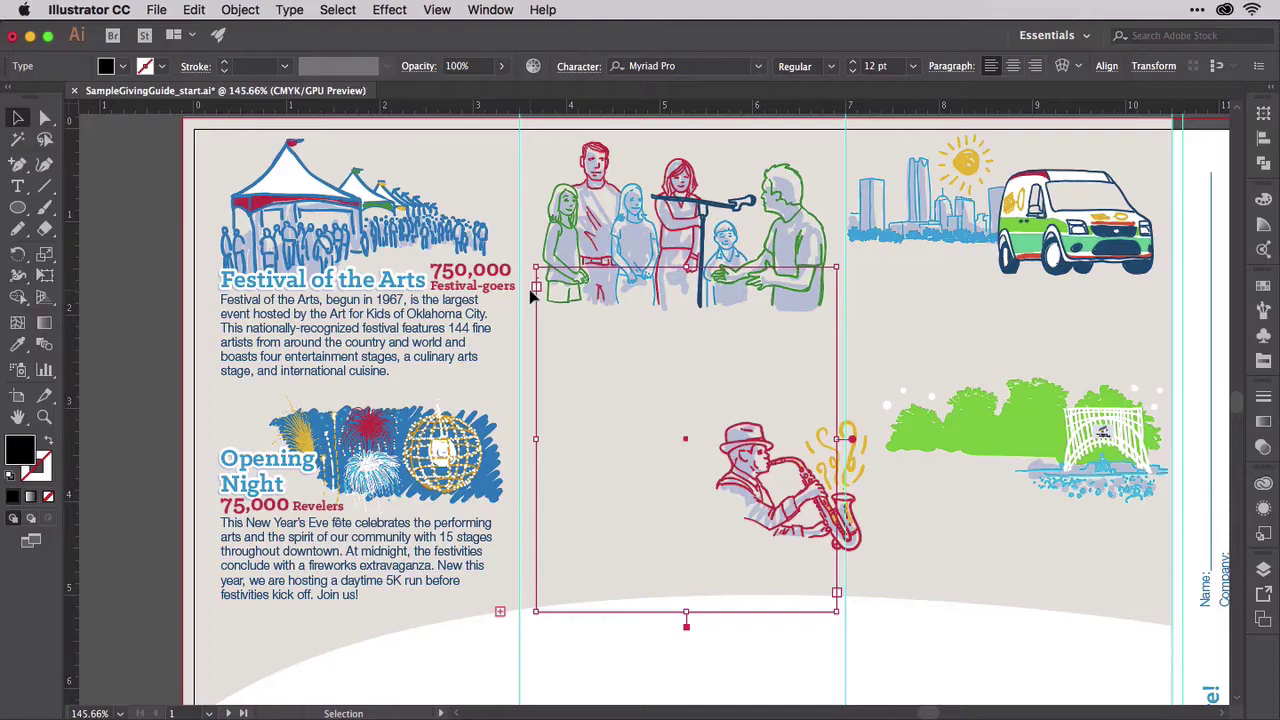
left_click(483, 314)
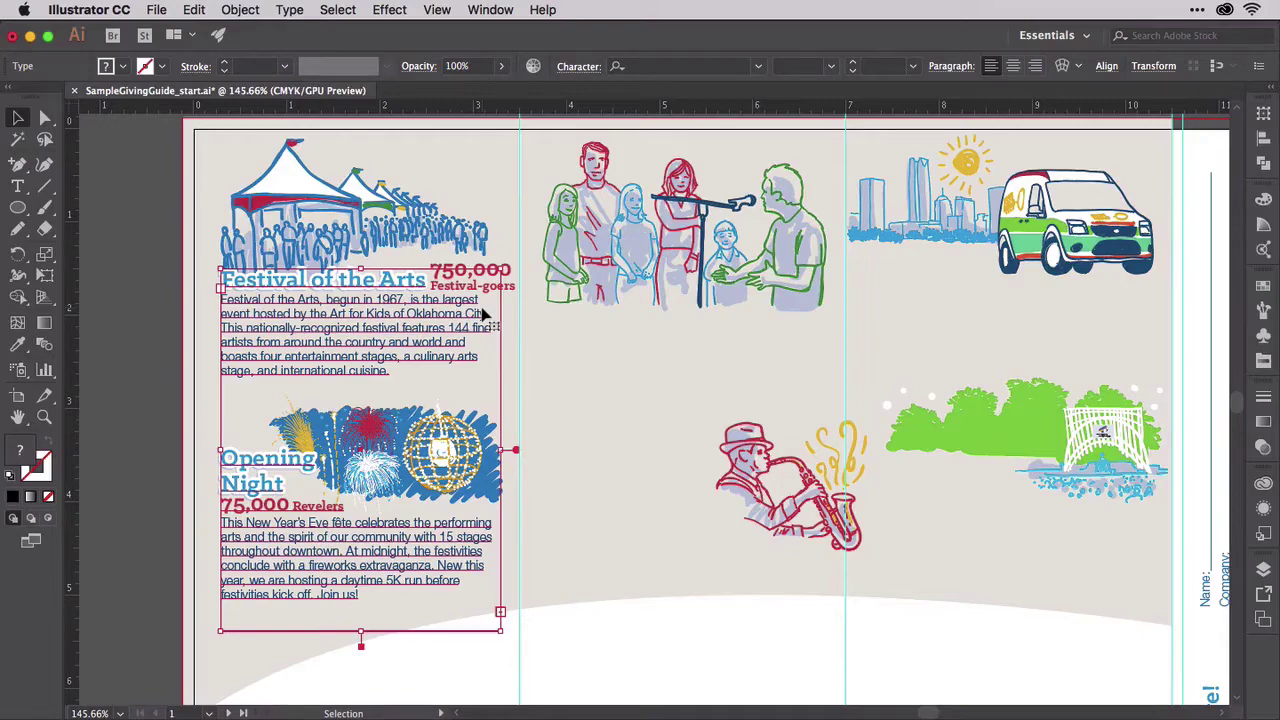
Step: Switch to Outline view and thread the left column's overflow text into the middle frame
left_click(437, 10)
left_click(452, 32)
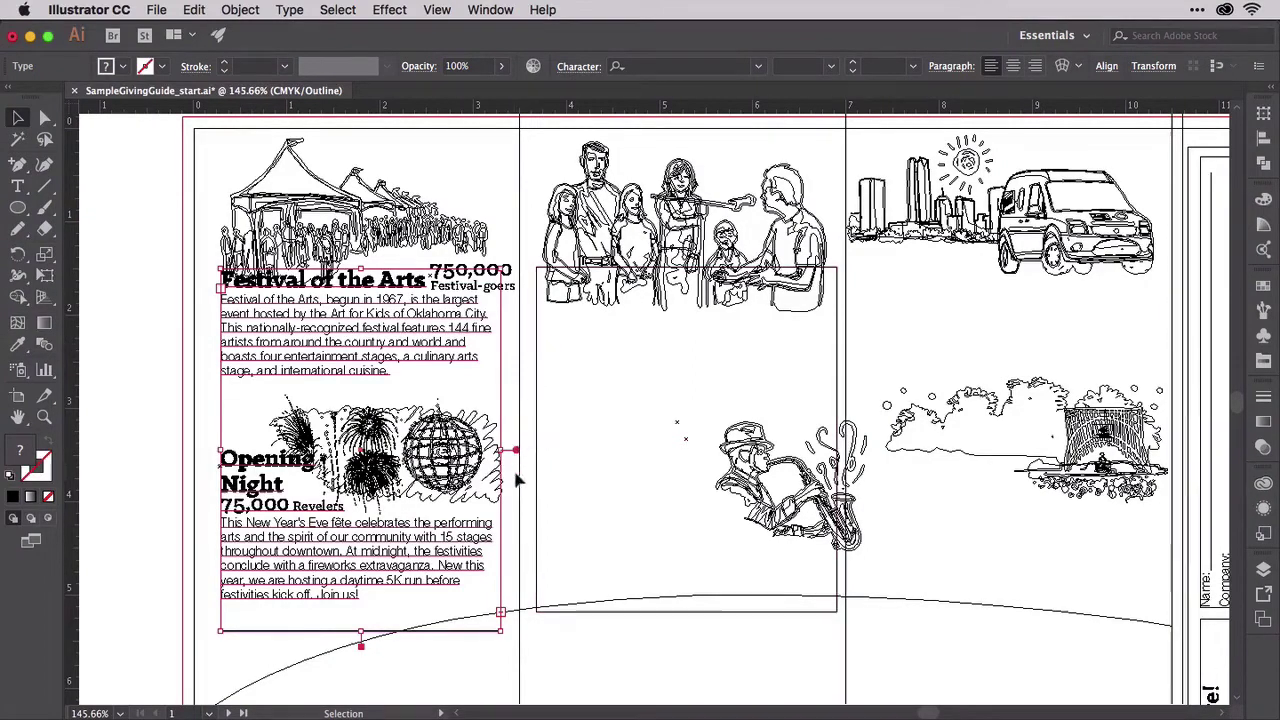
left_click(503, 611)
left_click_drag(503, 609, 511, 595)
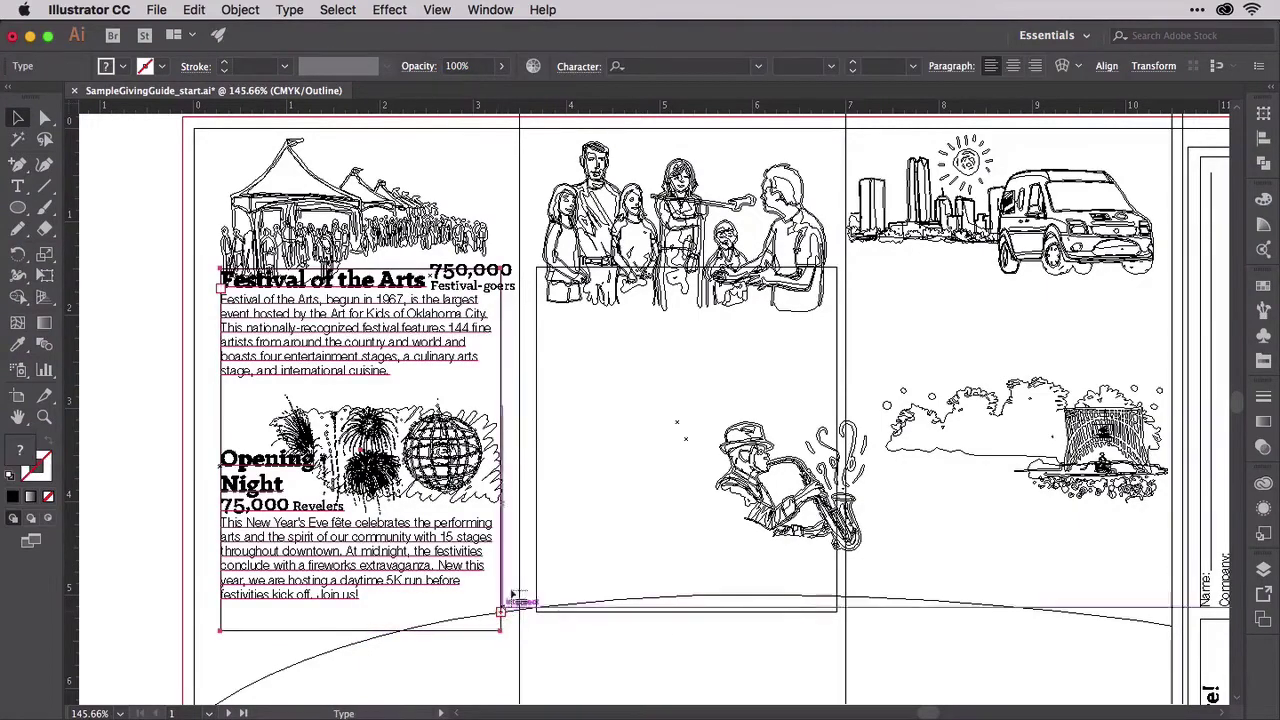
left_click(537, 373)
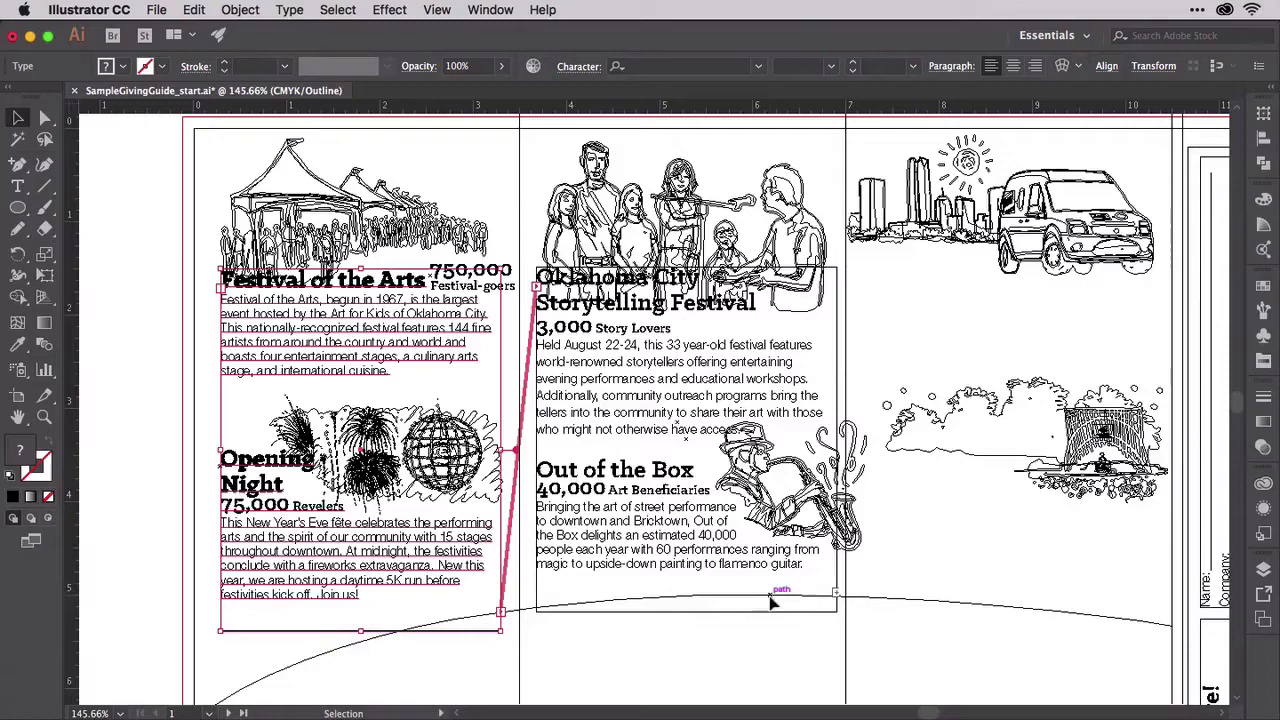
Step: Select the middle frame and draw a third text area in the right column
left_click(837, 607)
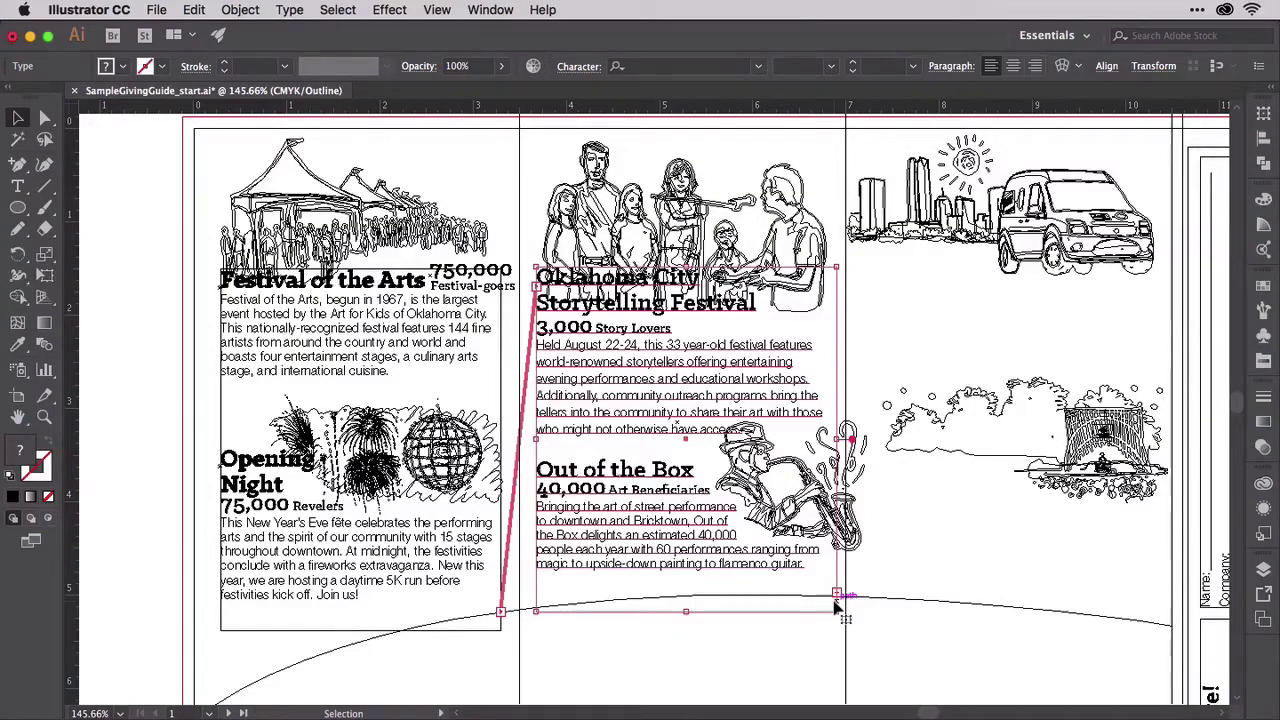
key("t")
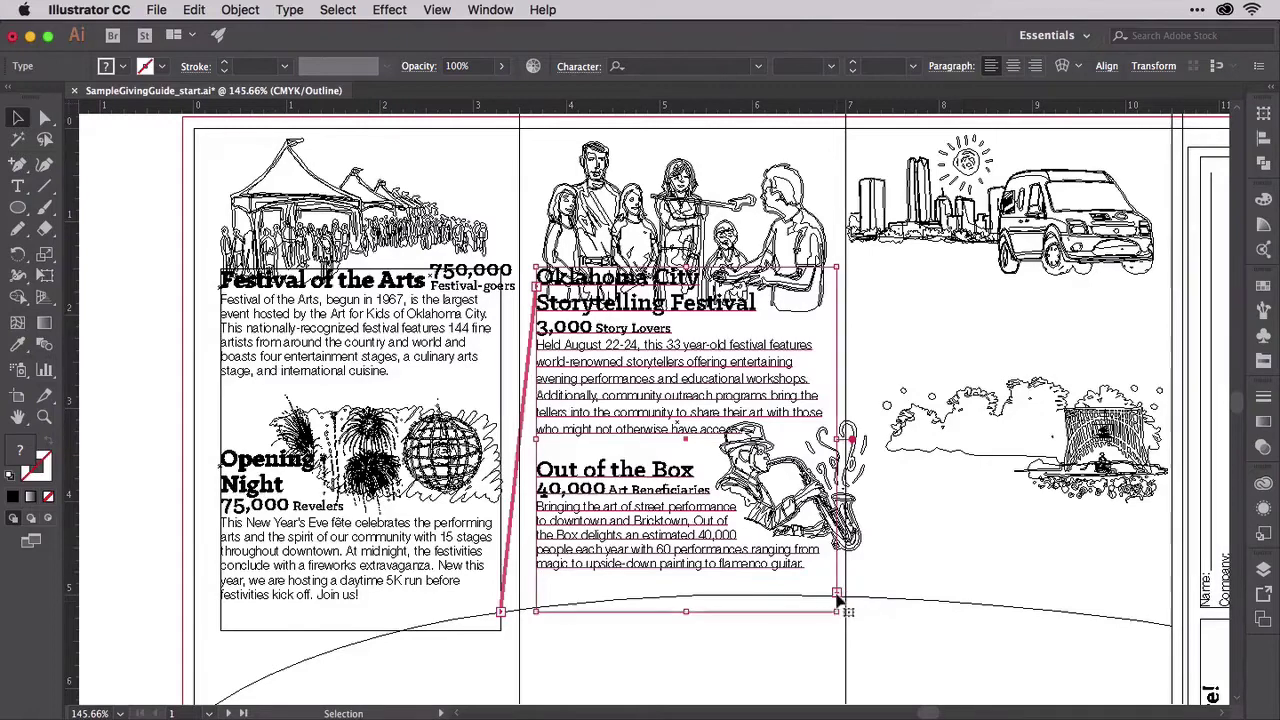
key("v")
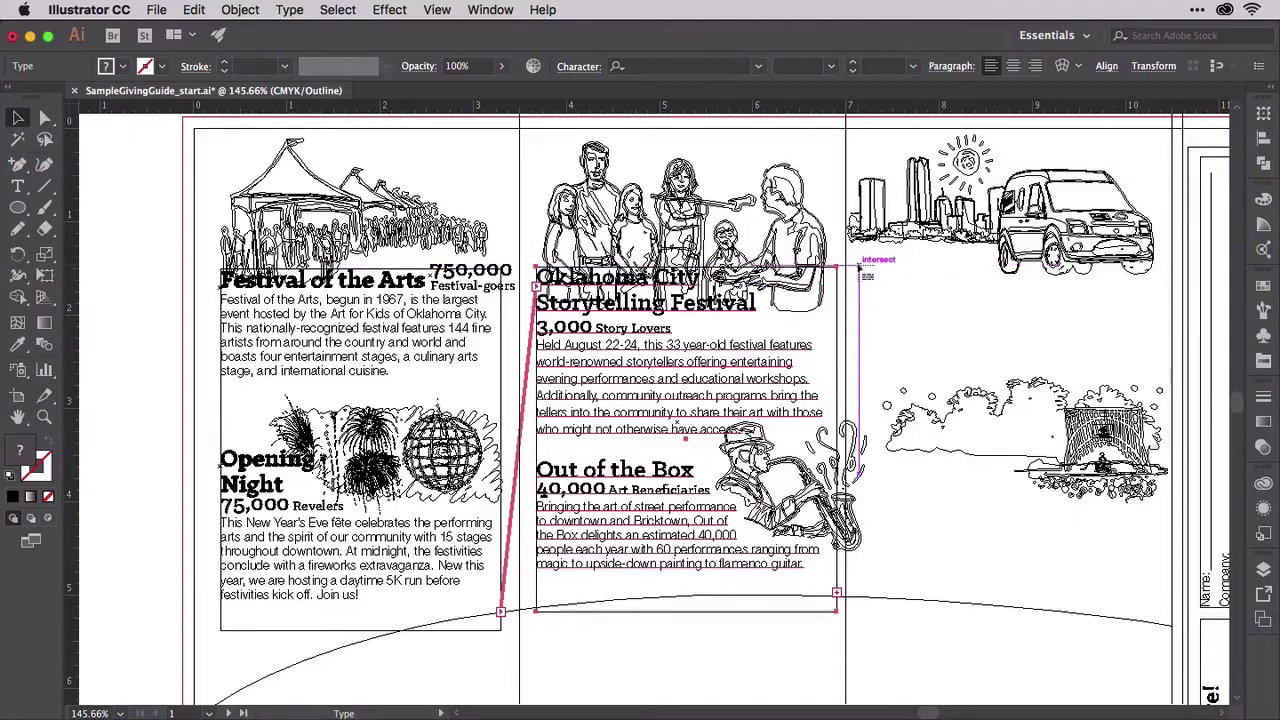
left_click_drag(858, 266, 1156, 619)
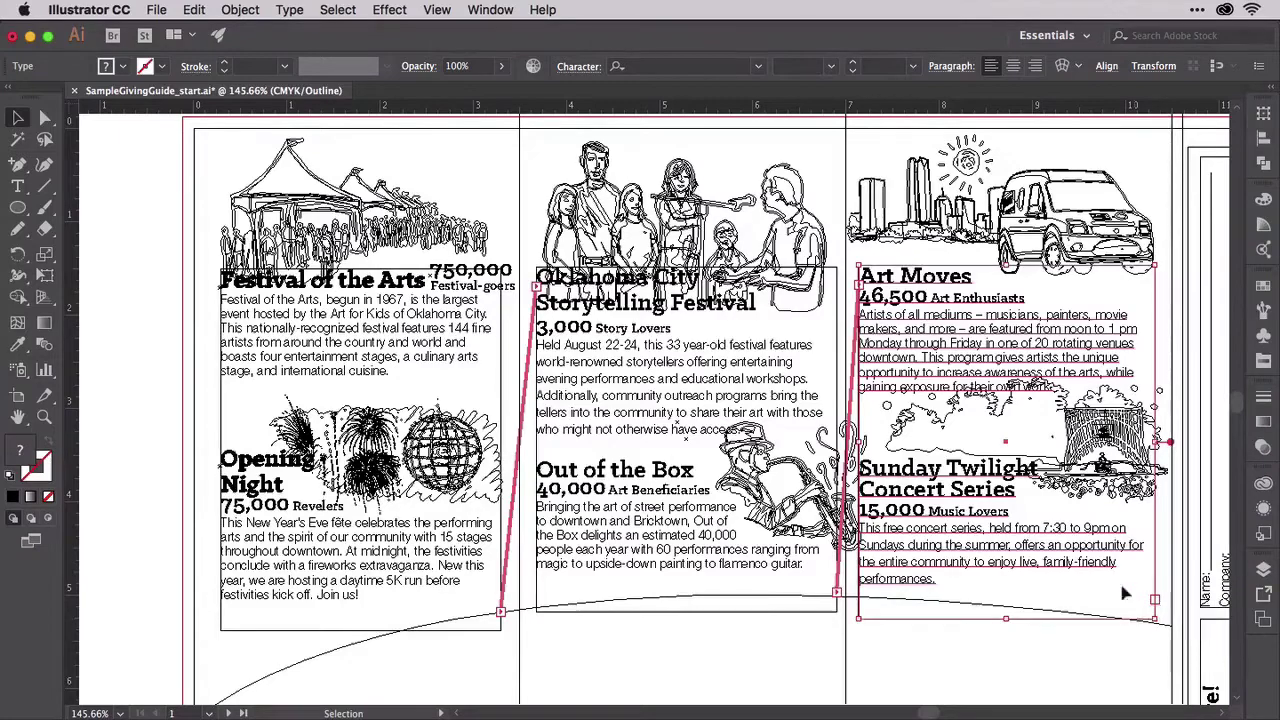
Step: Return to GPU Preview, delete the middle text frame, and select the left column's frame
left_click(440, 11)
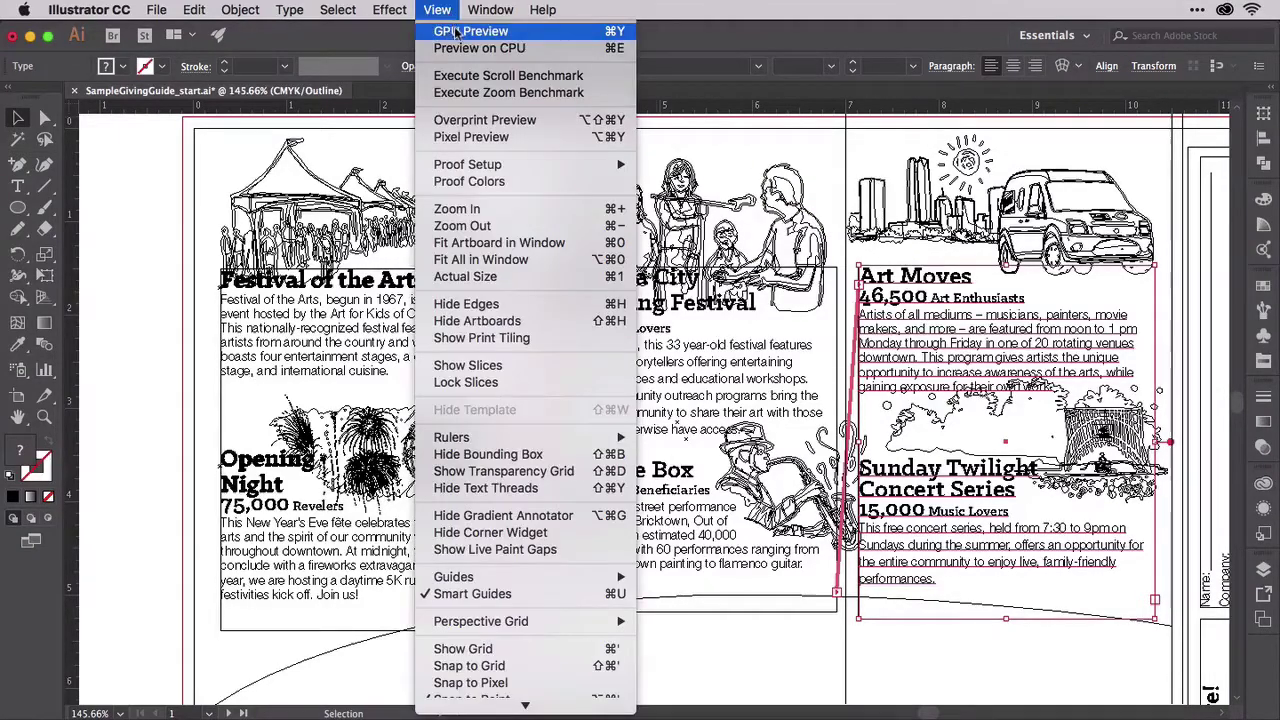
left_click(462, 31)
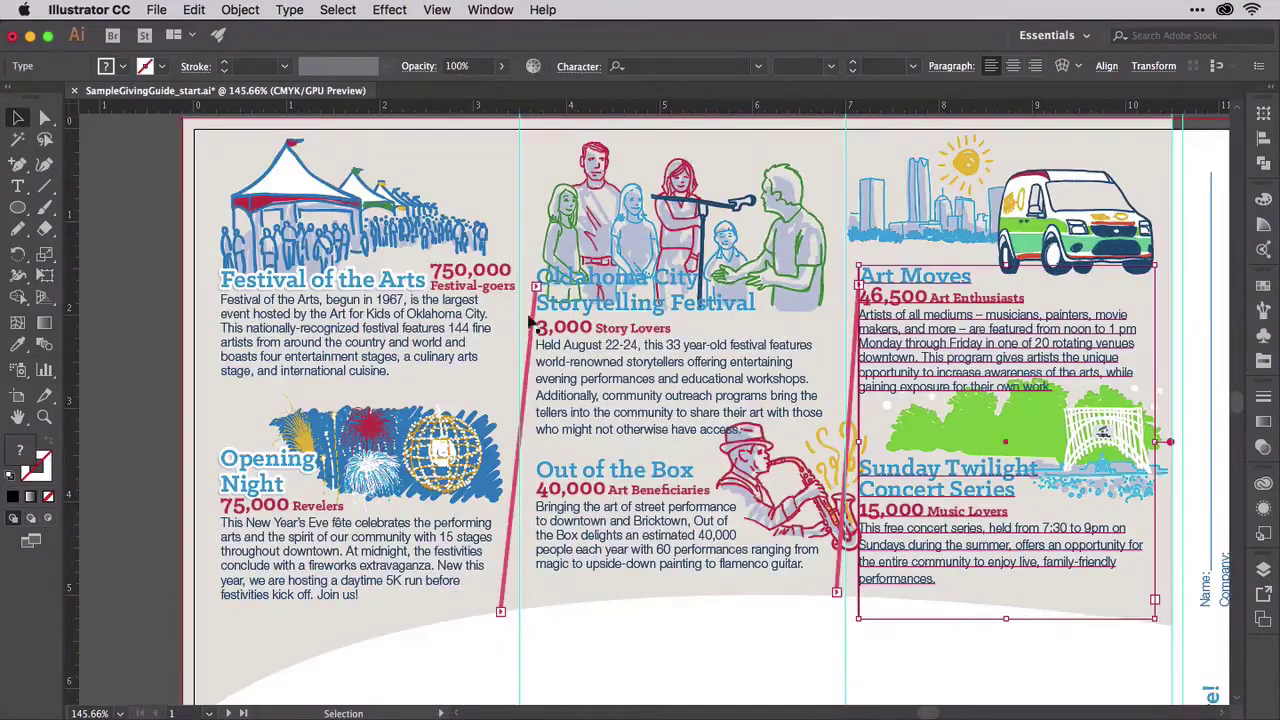
left_click(577, 380)
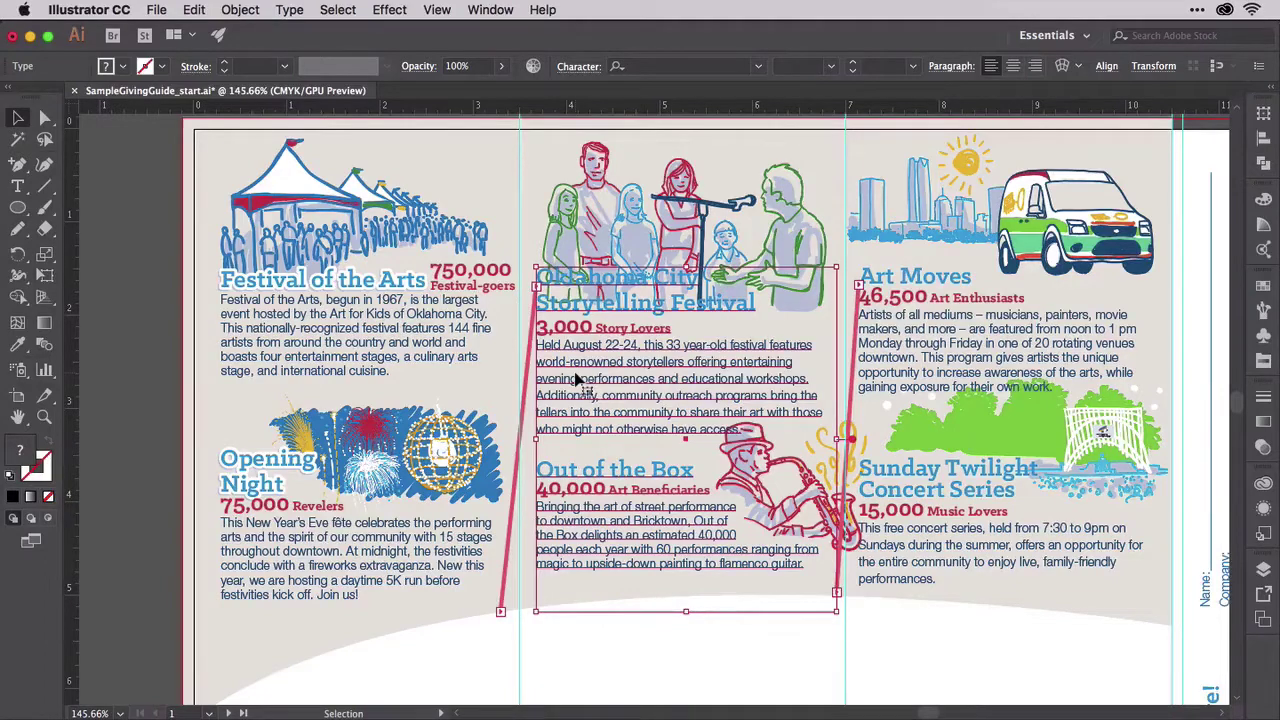
key("Delete")
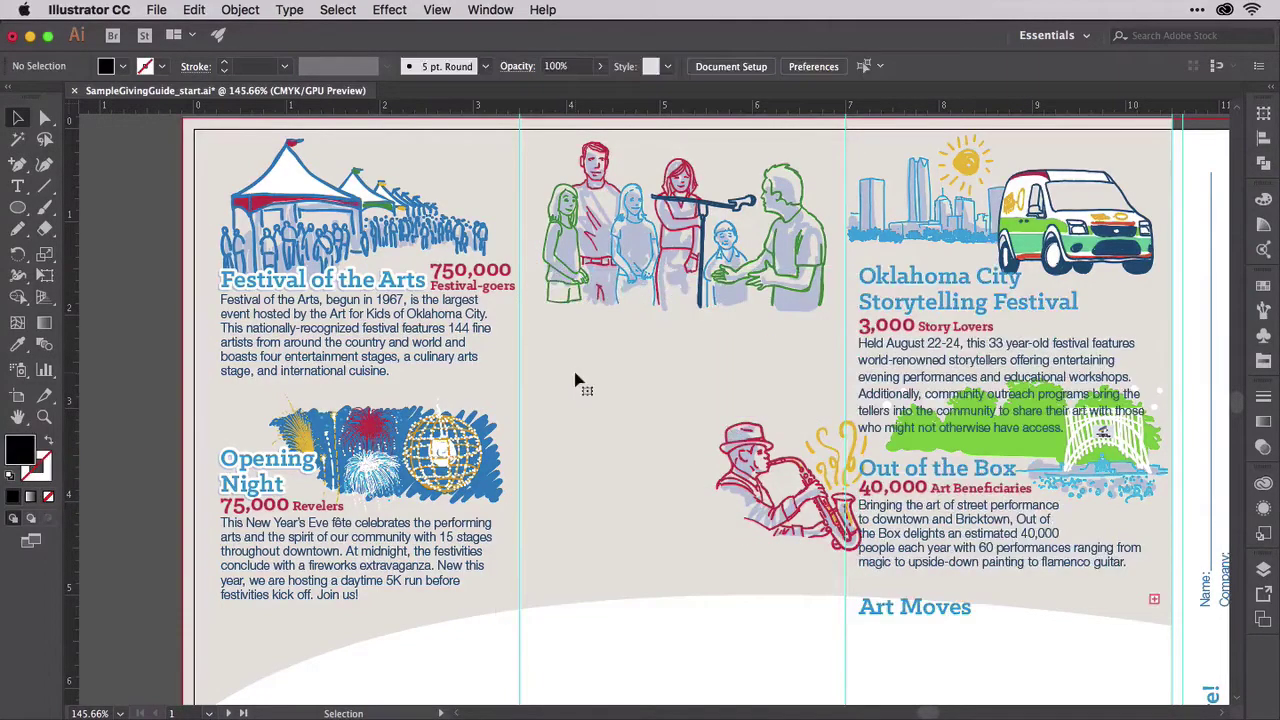
left_click(476, 367)
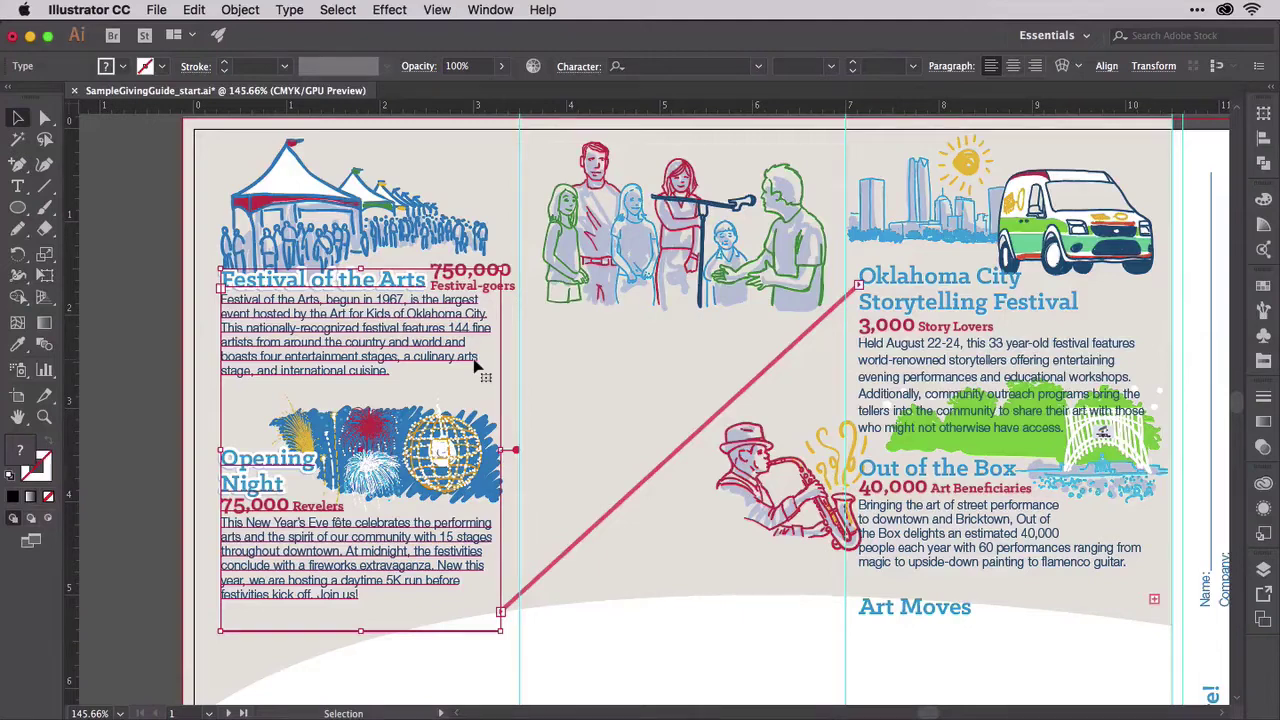
Step: Restore the middle frame, break the left frame's thread, and marquee-select the two empty frames
key("super+z")
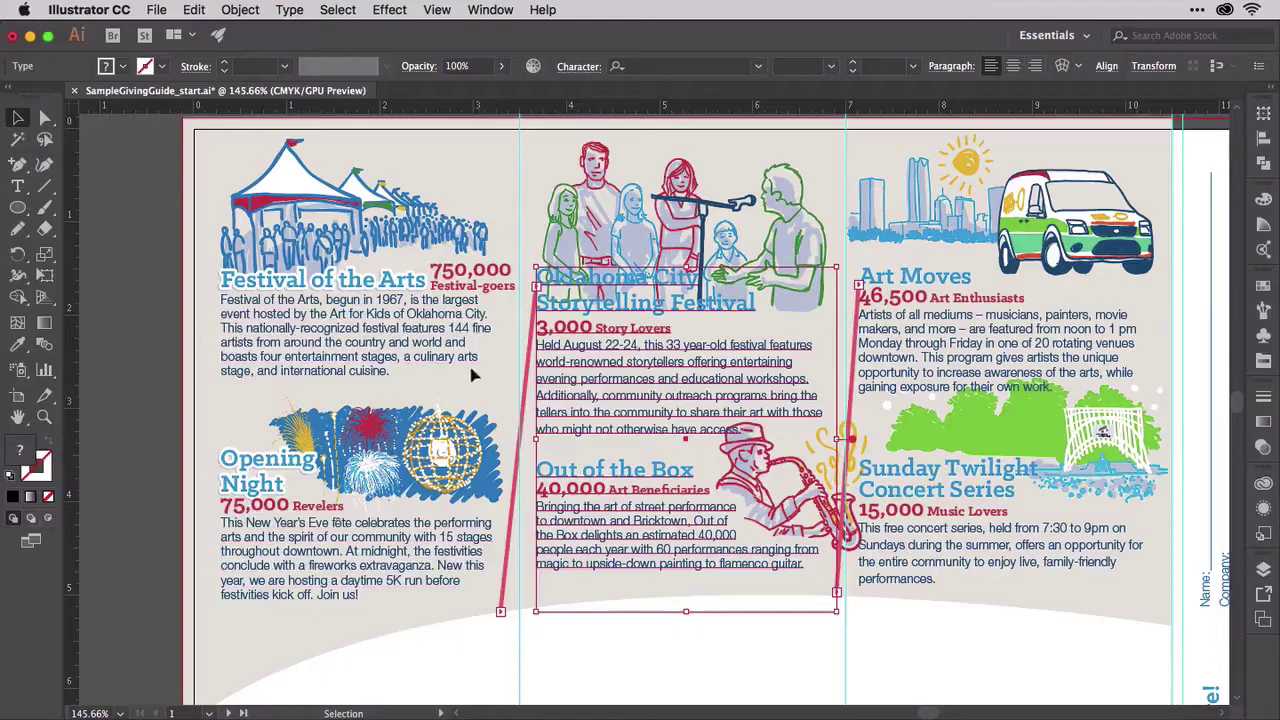
left_click(464, 366)
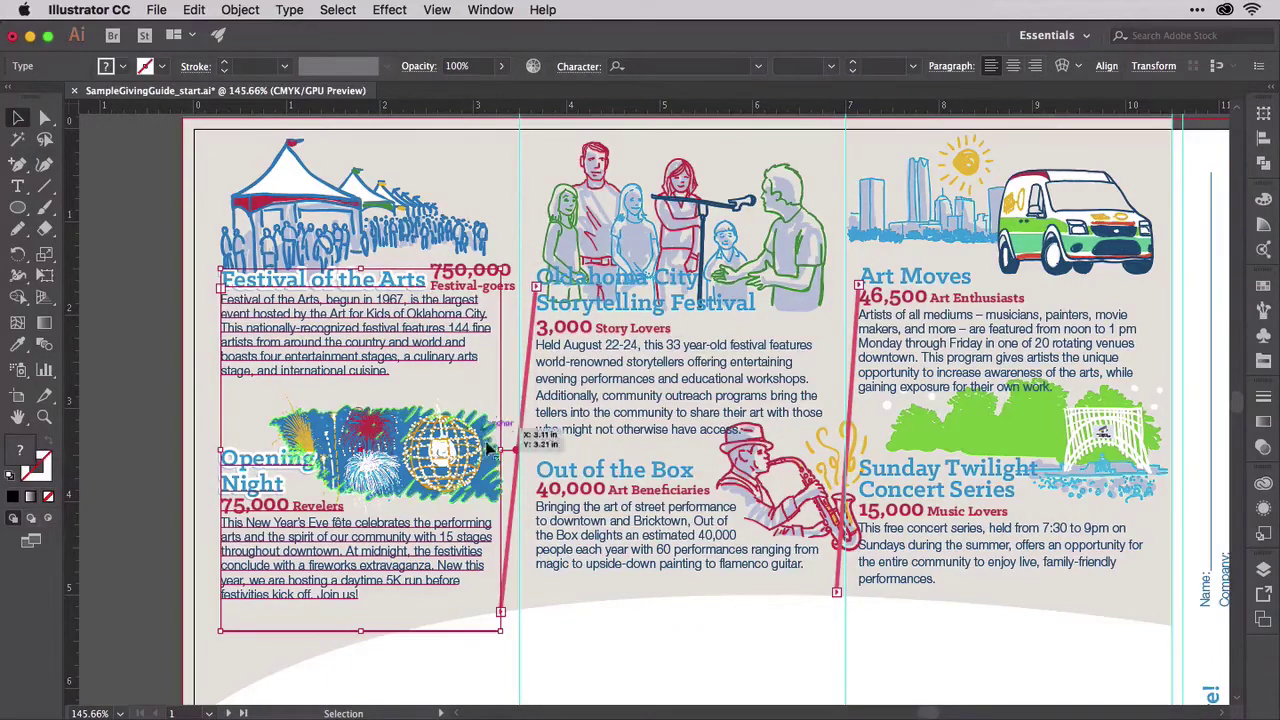
left_click(501, 613)
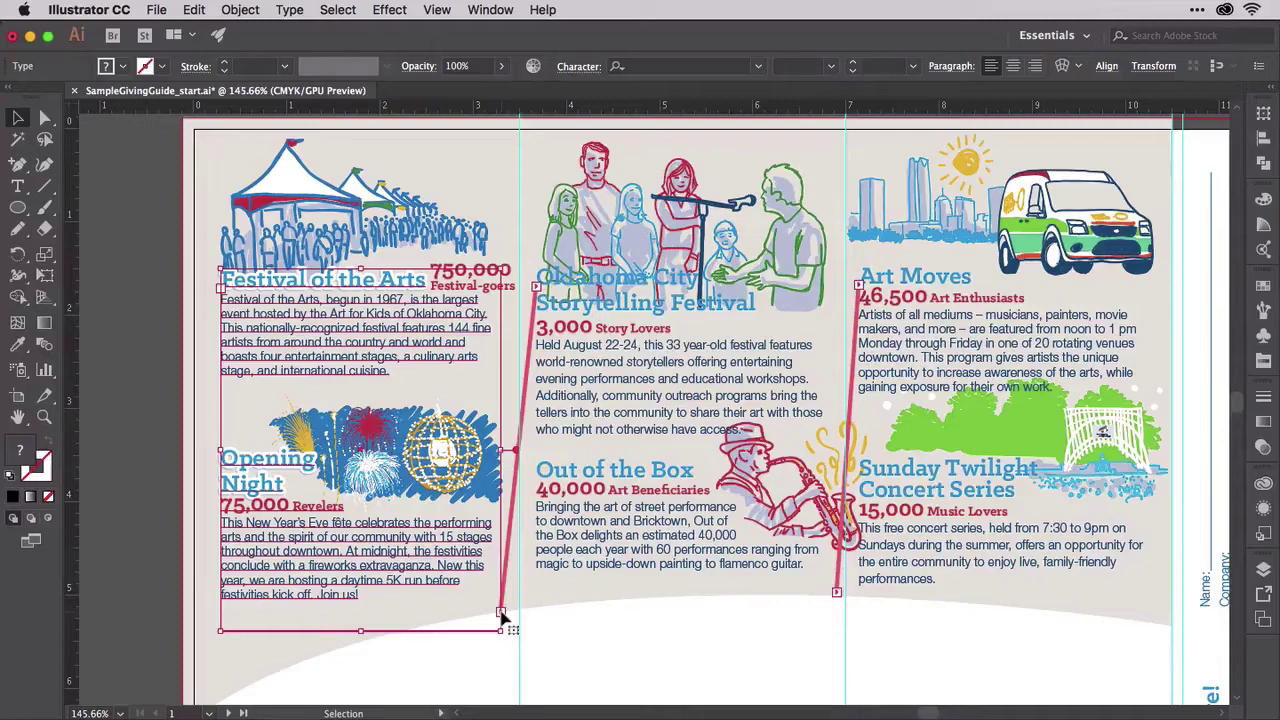
left_click(501, 613)
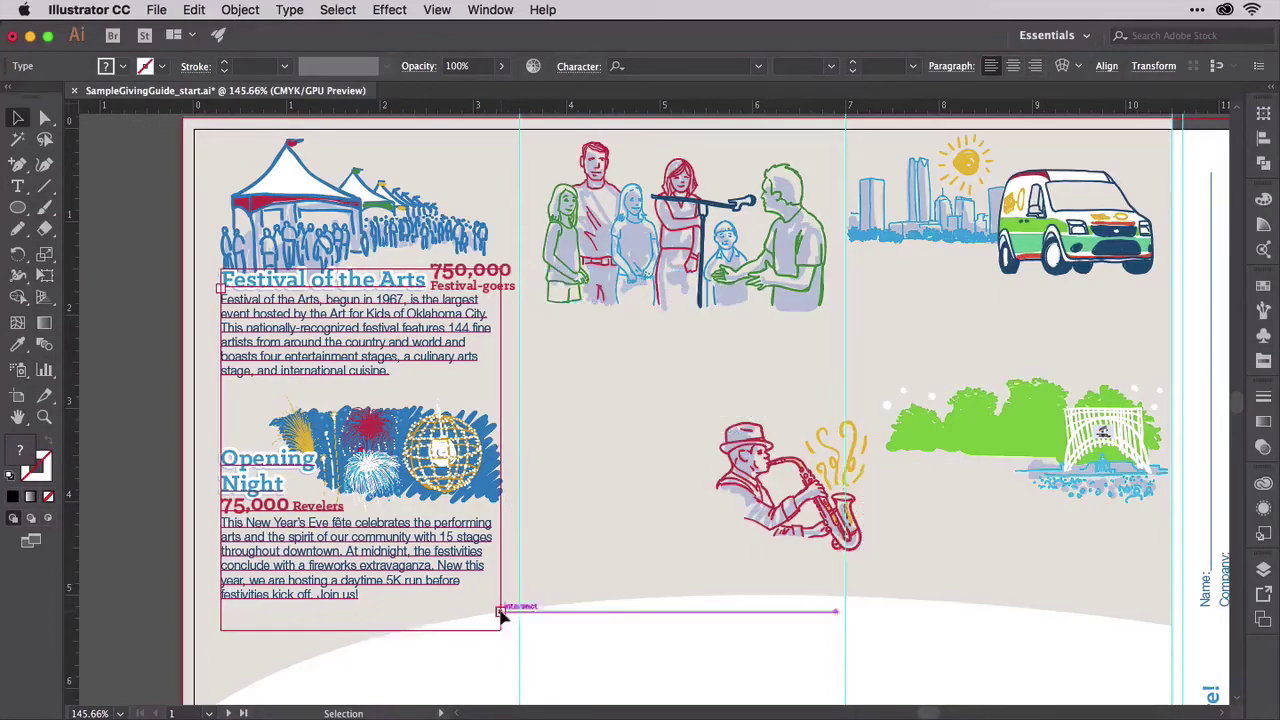
left_click(547, 532)
left_click_drag(530, 338, 1081, 401)
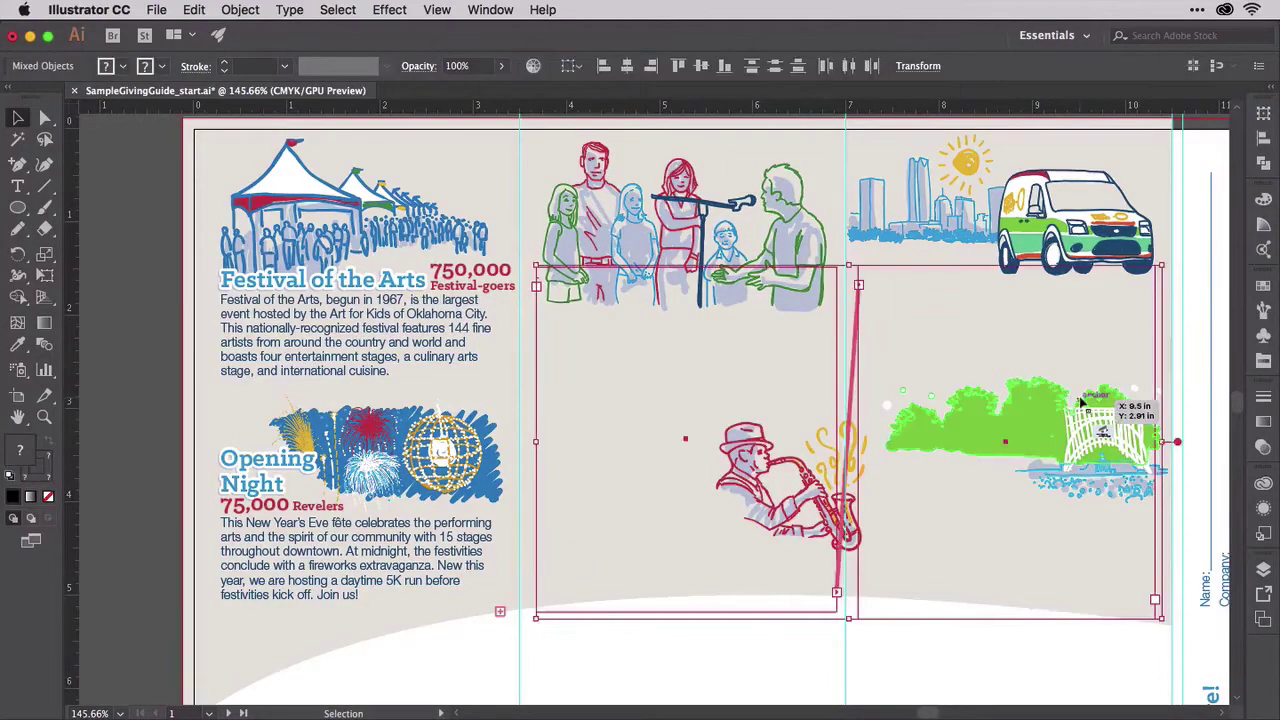
left_click(443, 11)
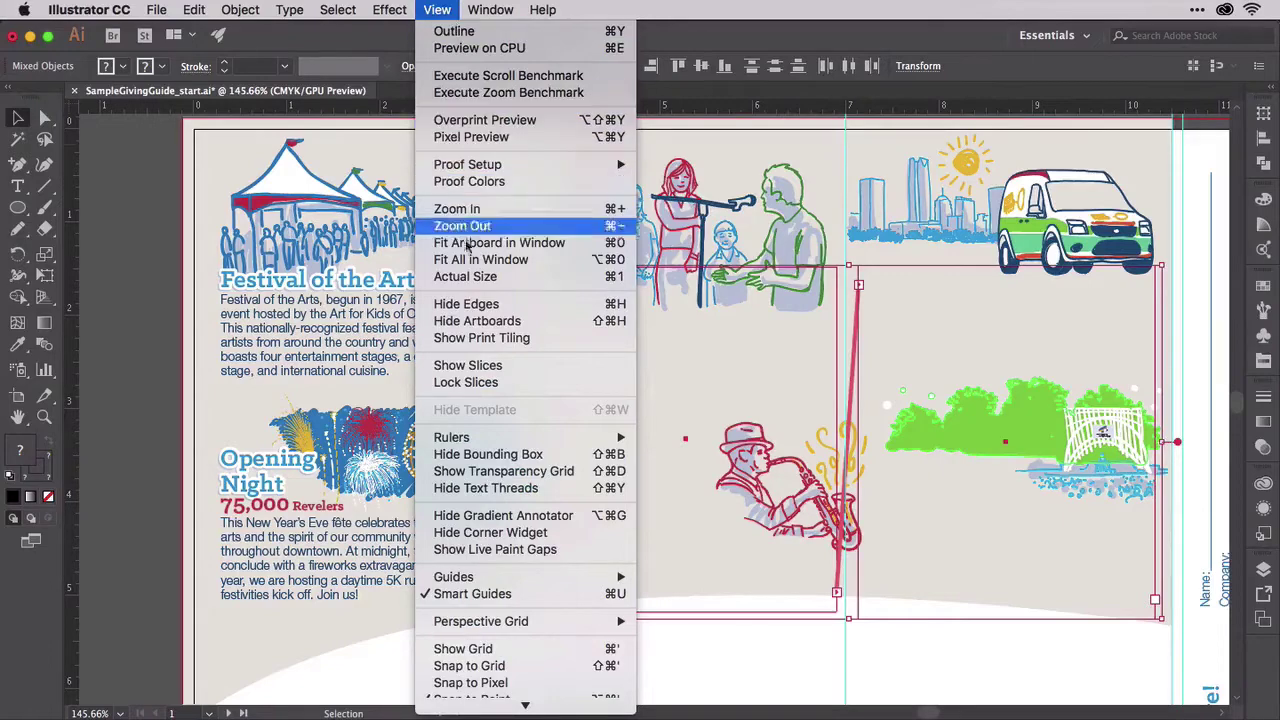
left_click(491, 494)
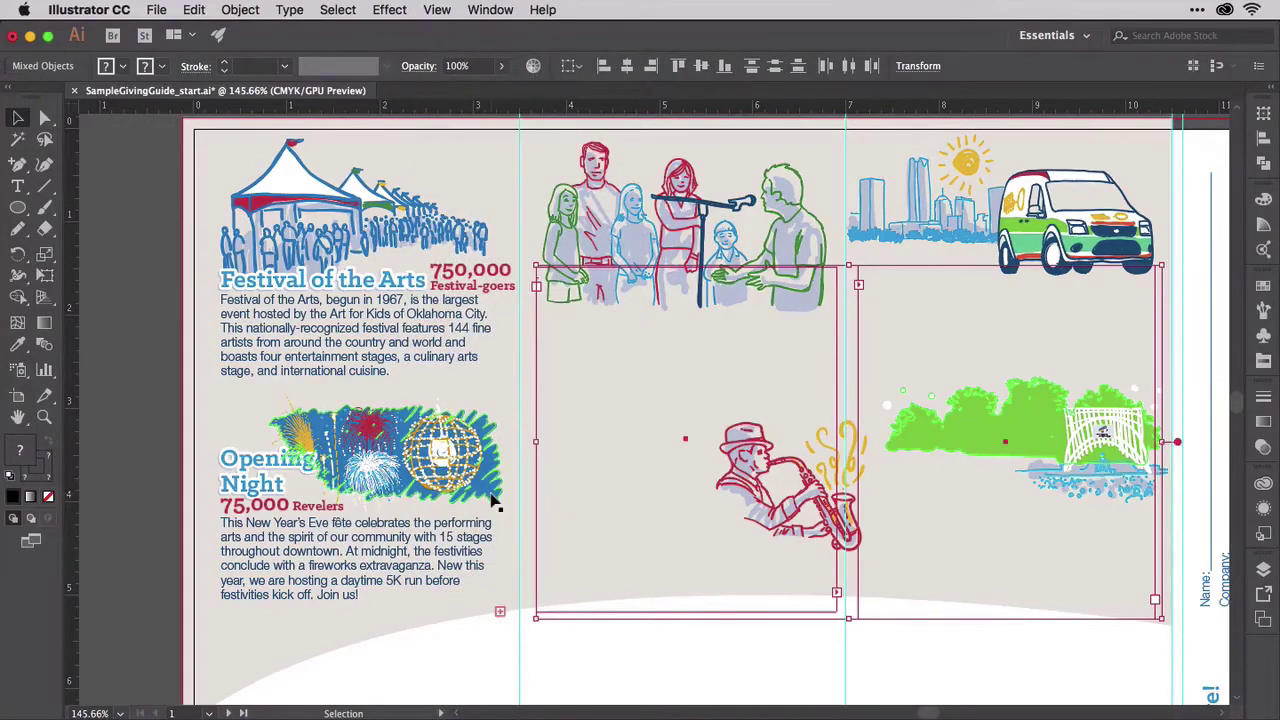
left_click(446, 10)
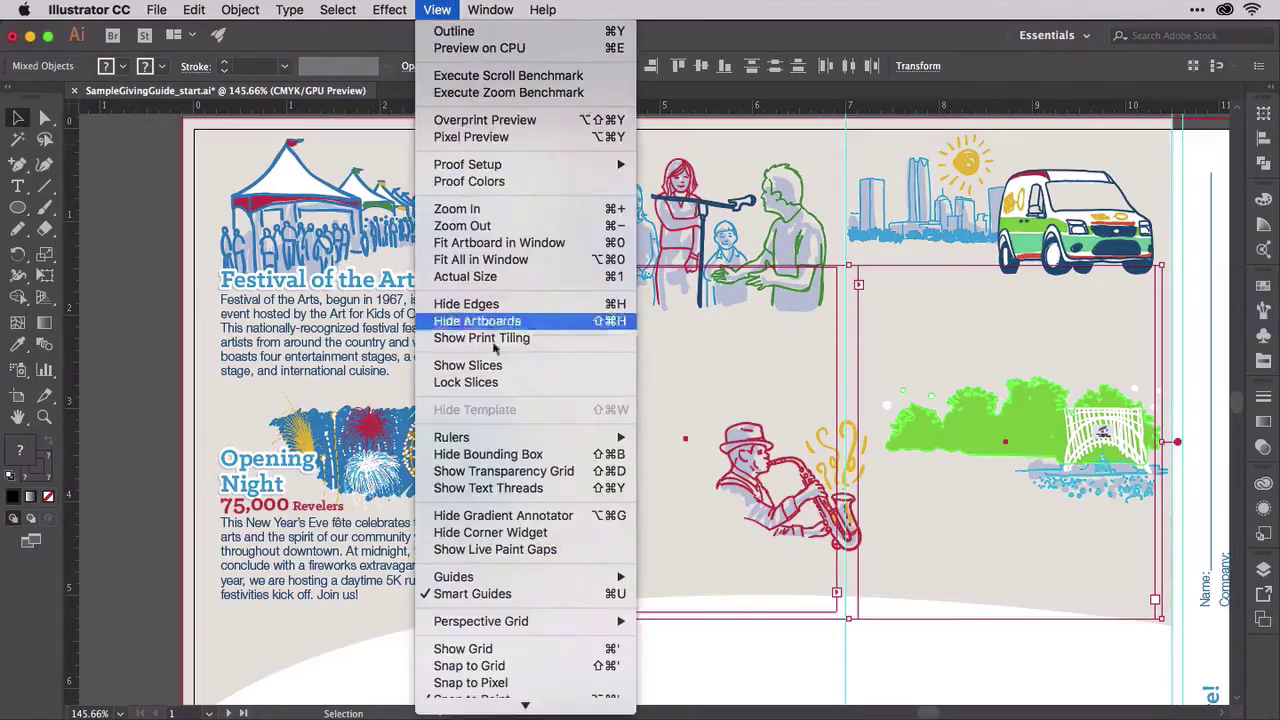
left_click(497, 488)
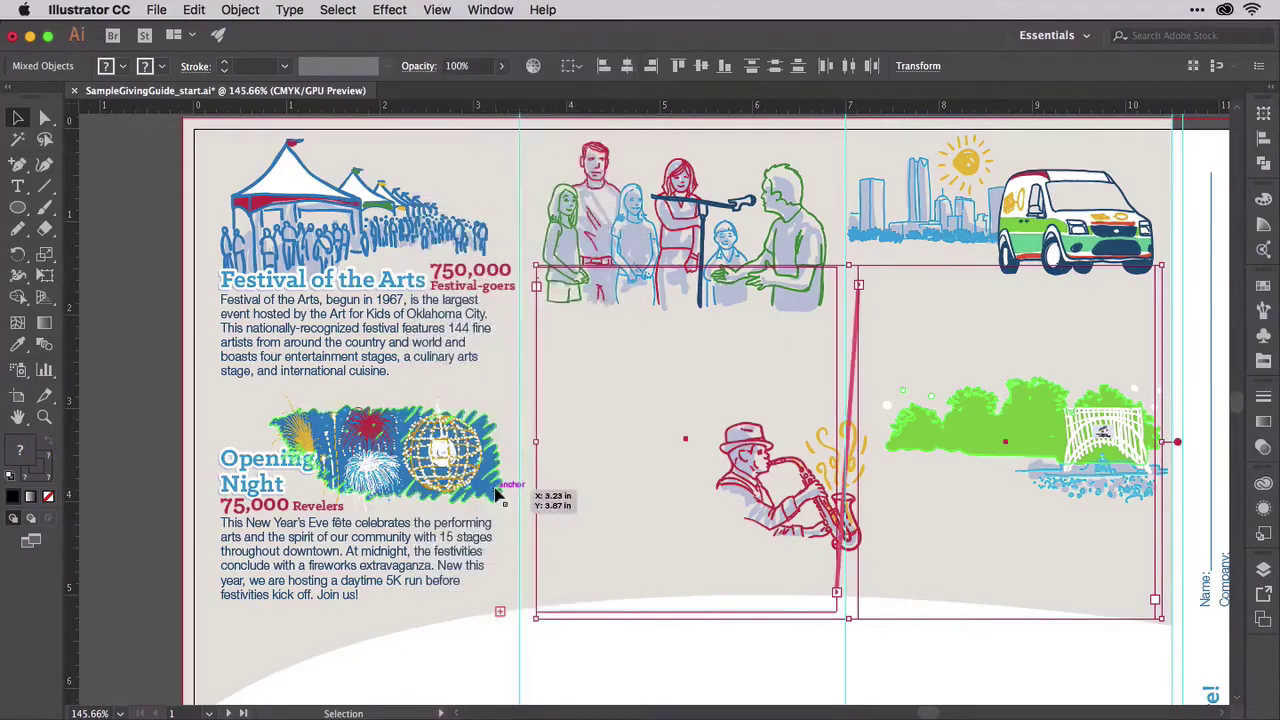
Step: Scroll down to the Friend donor level and select its text frame
scroll(505, 510, "down", 4)
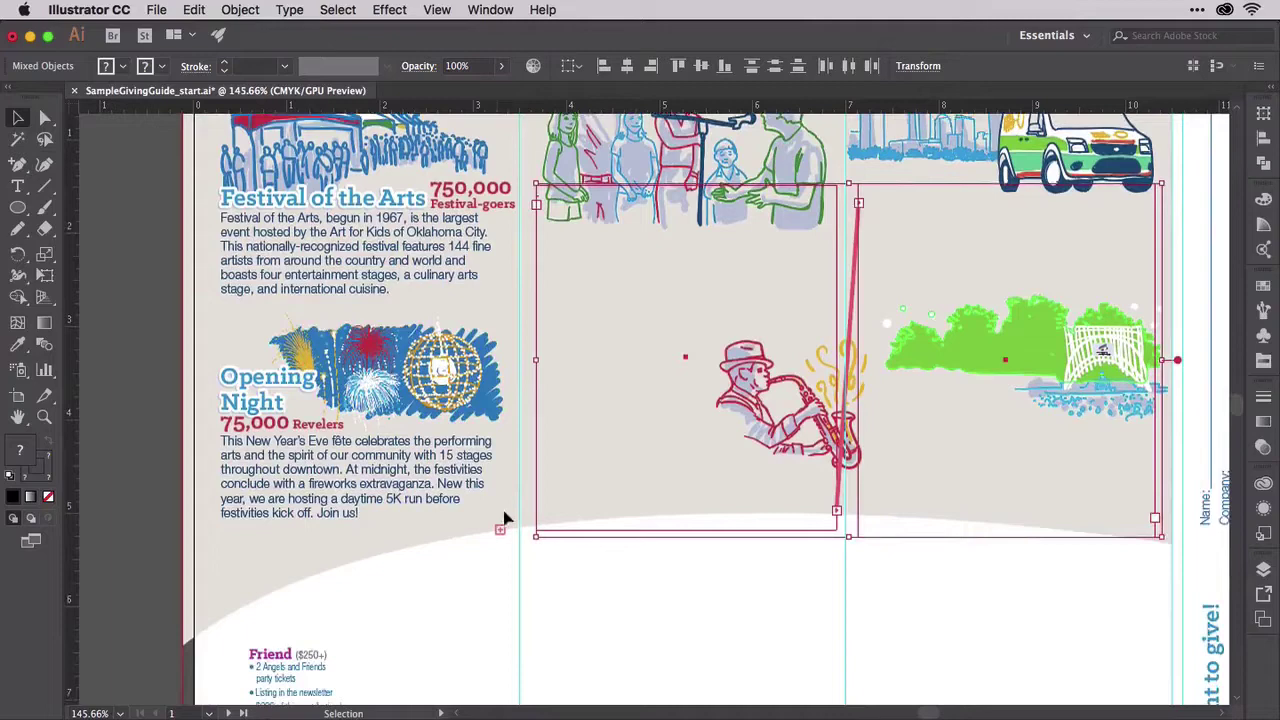
scroll(508, 533, "down", 8)
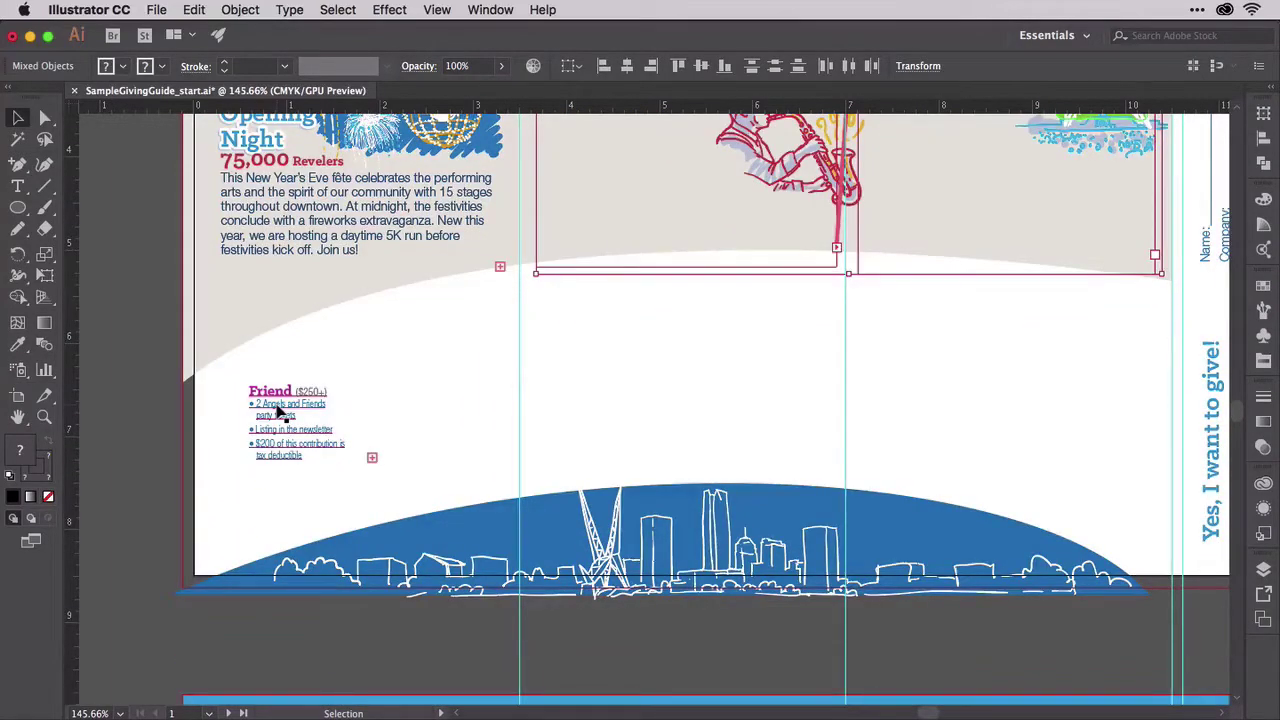
left_click(281, 412)
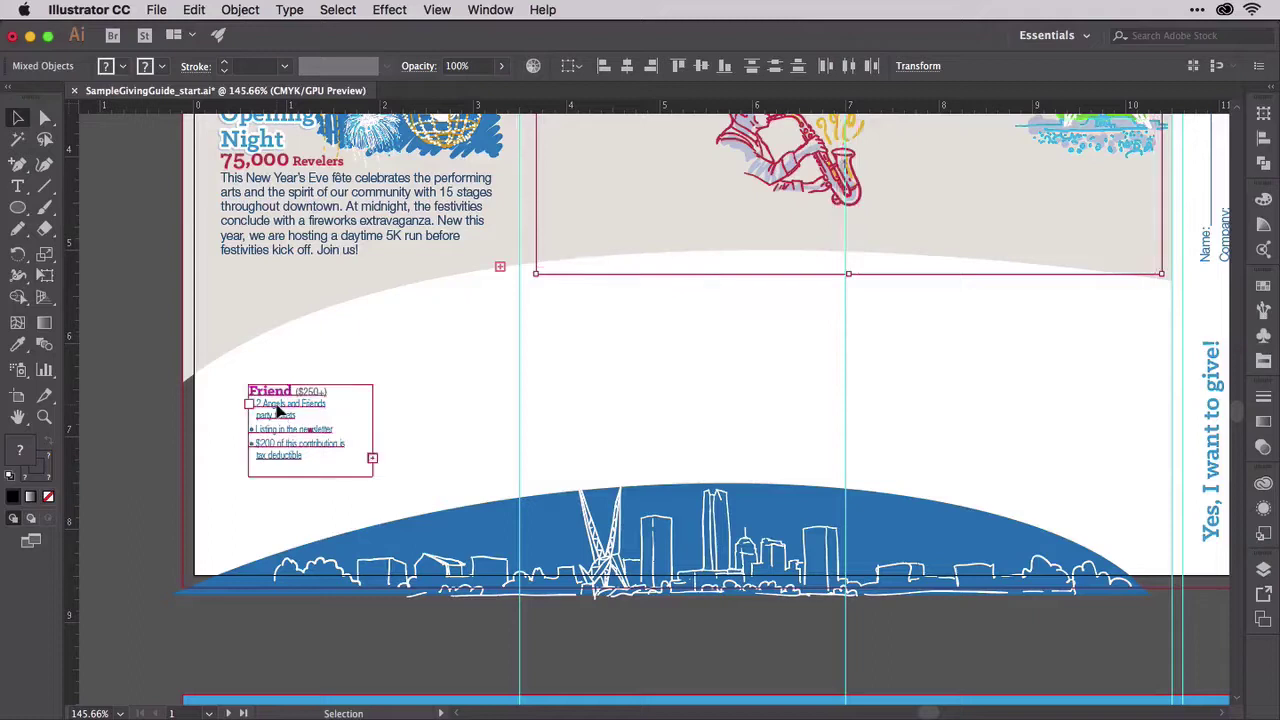